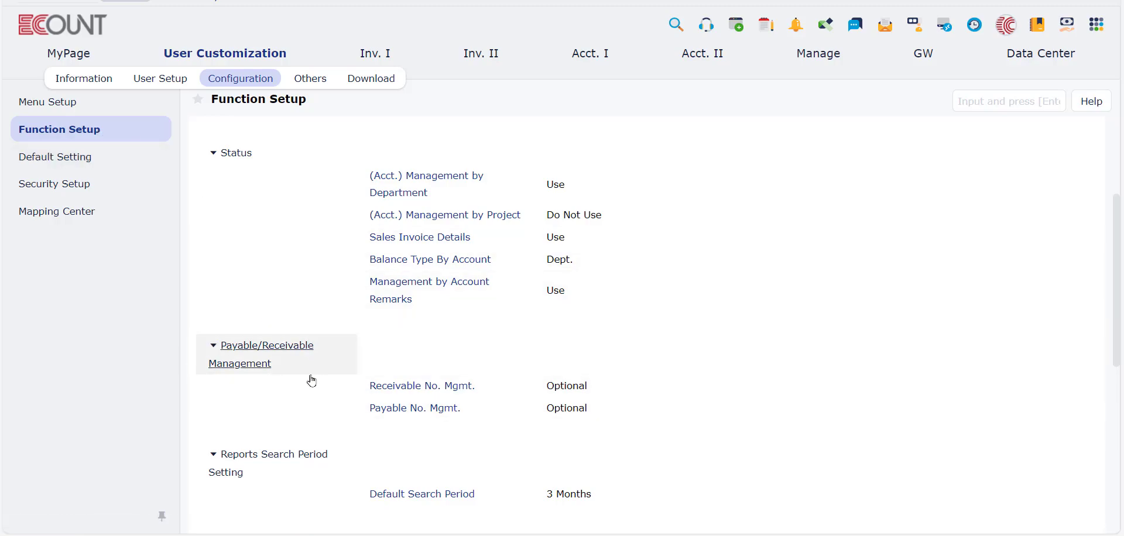
Step: Examine the Receivable No. Mgmt. options in the Payable/Receivable Management settings, leaving them unsaved
{"action": "left_click", "coordinate": [376, 386]}
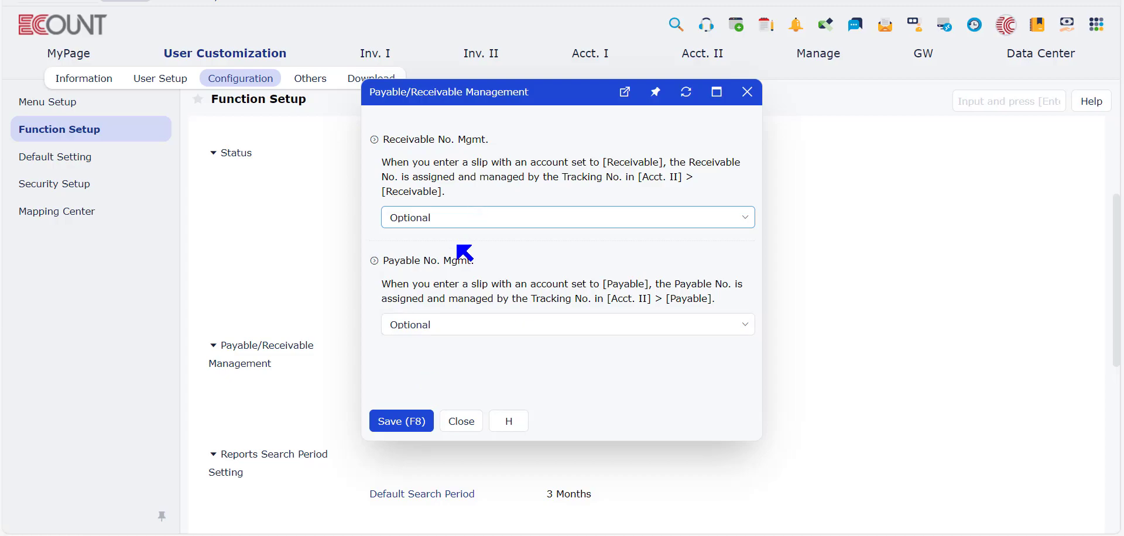
{"action": "left_click", "coordinate": [450, 218]}
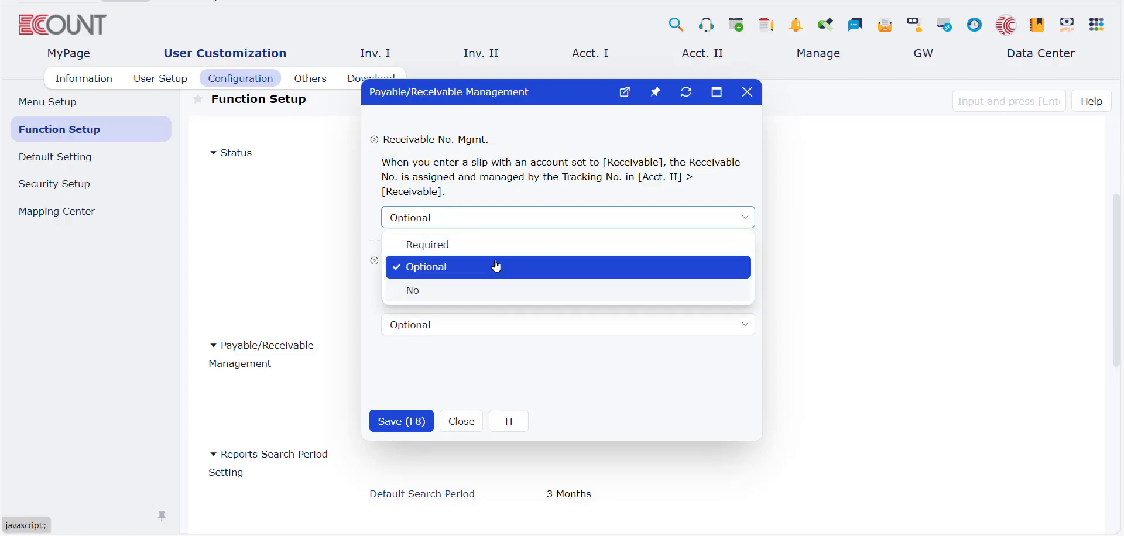
{"action": "left_click", "coordinate": [748, 92]}
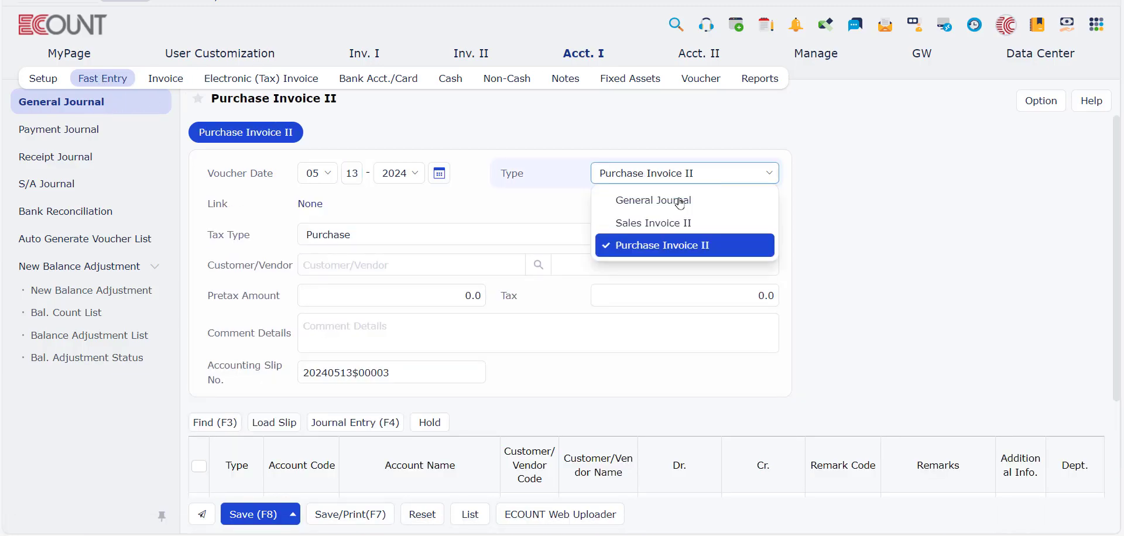
Step: Set the general journal type to Sales Invoice II and try to open the first line's additional information
{"action": "left_click", "coordinate": [669, 221]}
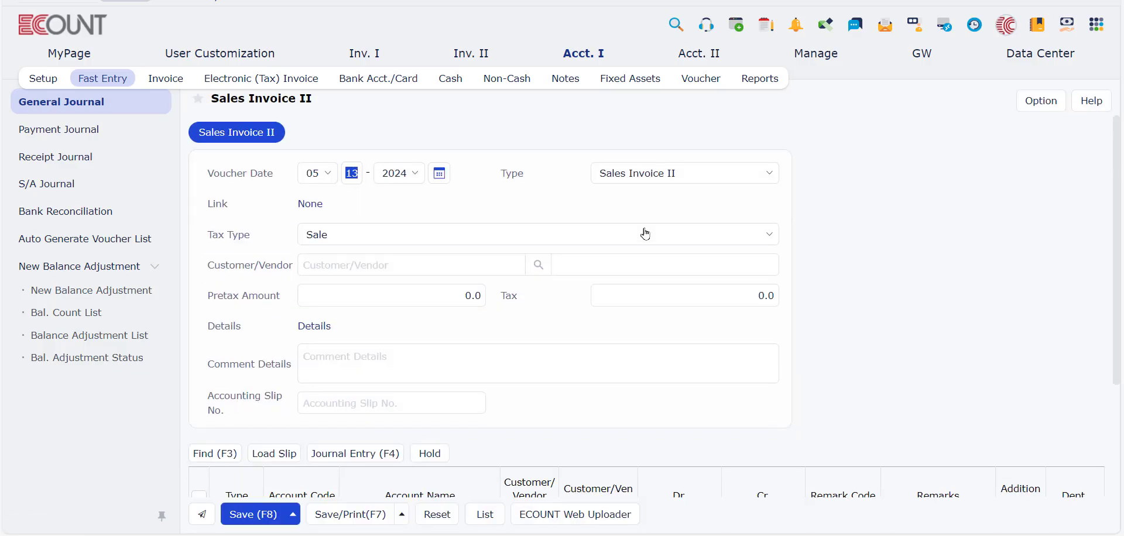
{"action": "scroll", "coordinate": [648, 231], "scroll_direction": "down", "scroll_amount": 3}
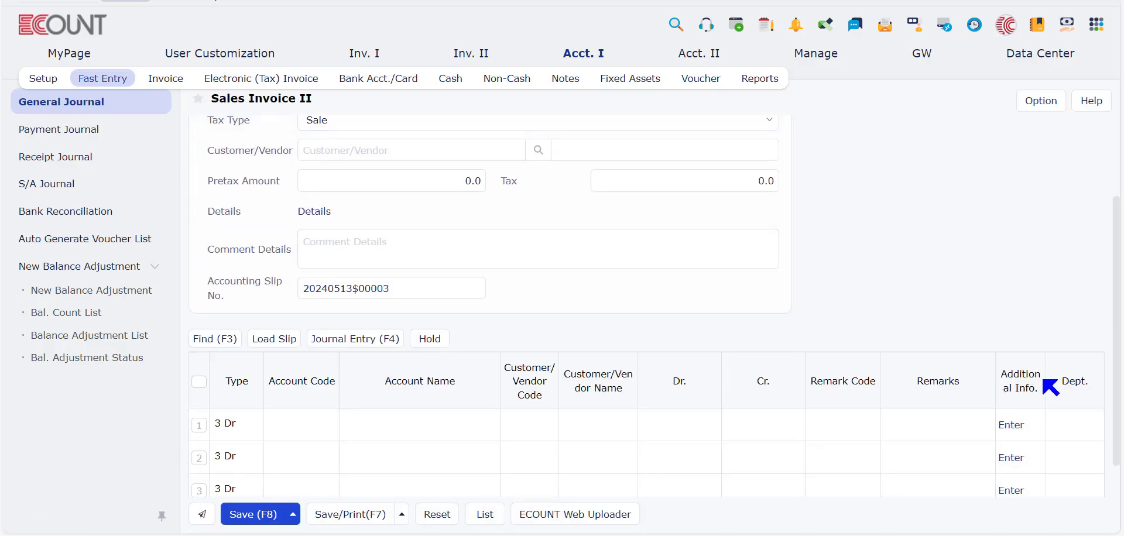
{"action": "left_click", "coordinate": [1007, 429]}
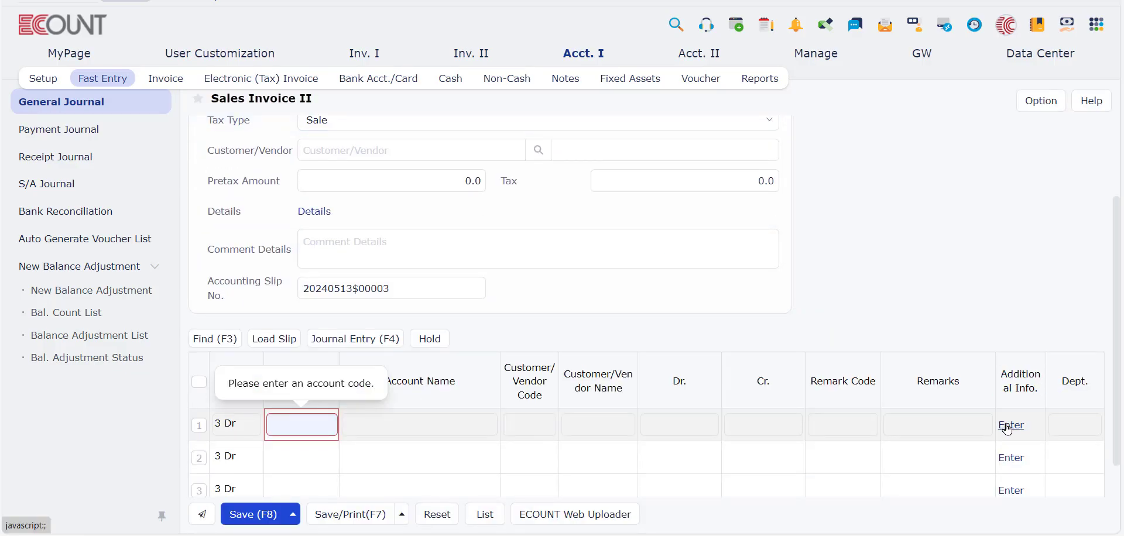
{"action": "scroll", "coordinate": [535, 161], "scroll_direction": "up", "scroll_amount": 2}
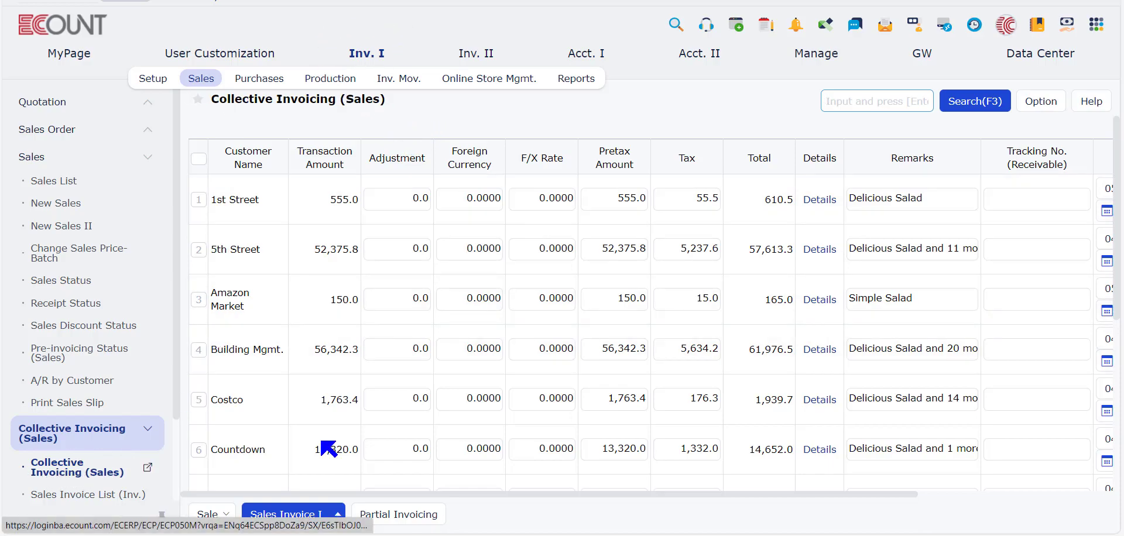
Step: Generate Sales Invoice I for the 1st Street row, enter tracking number 333332123 under the deposit account, and save it
{"action": "left_click", "coordinate": [197, 204]}
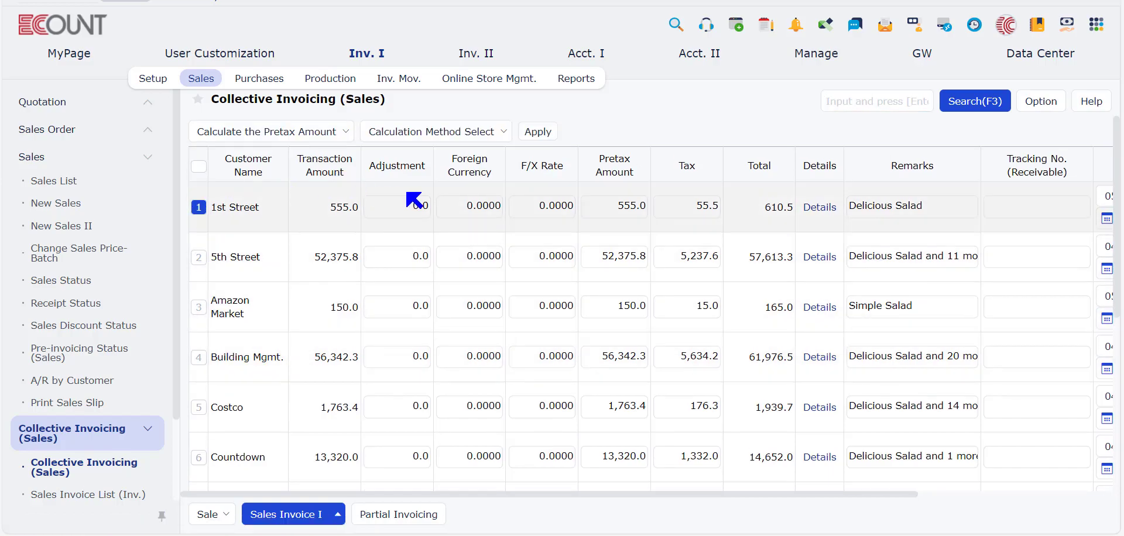
{"action": "left_click", "coordinate": [287, 515]}
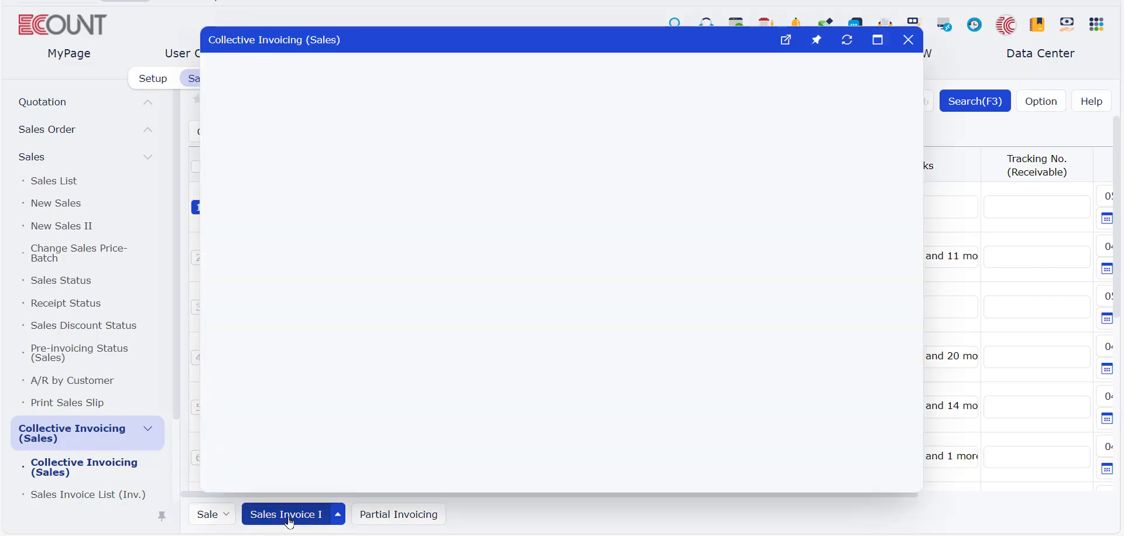
{"action": "scroll", "coordinate": [504, 417], "scroll_direction": "down", "scroll_amount": 1}
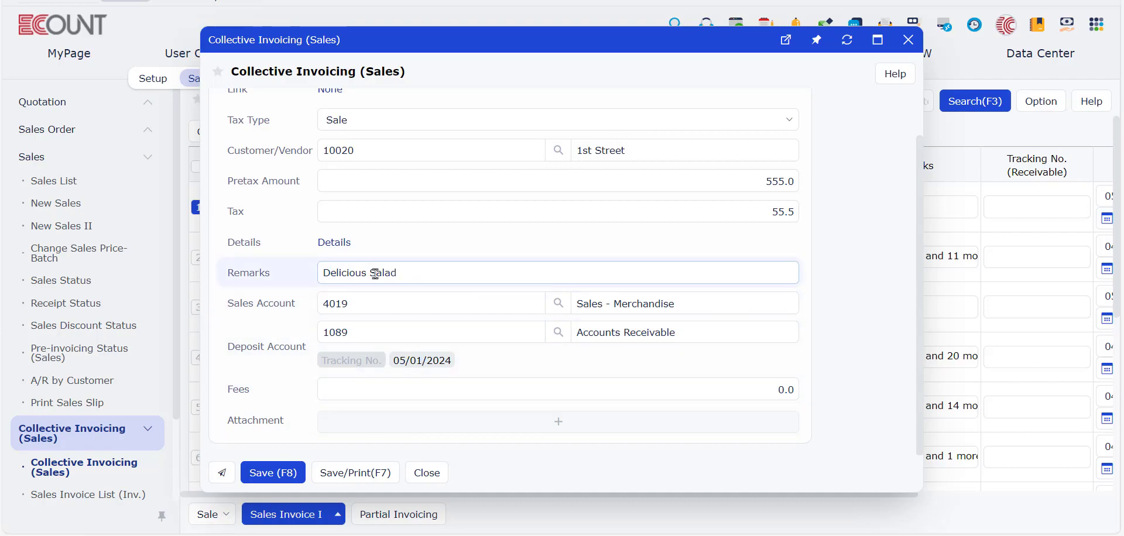
{"action": "left_click", "coordinate": [351, 360]}
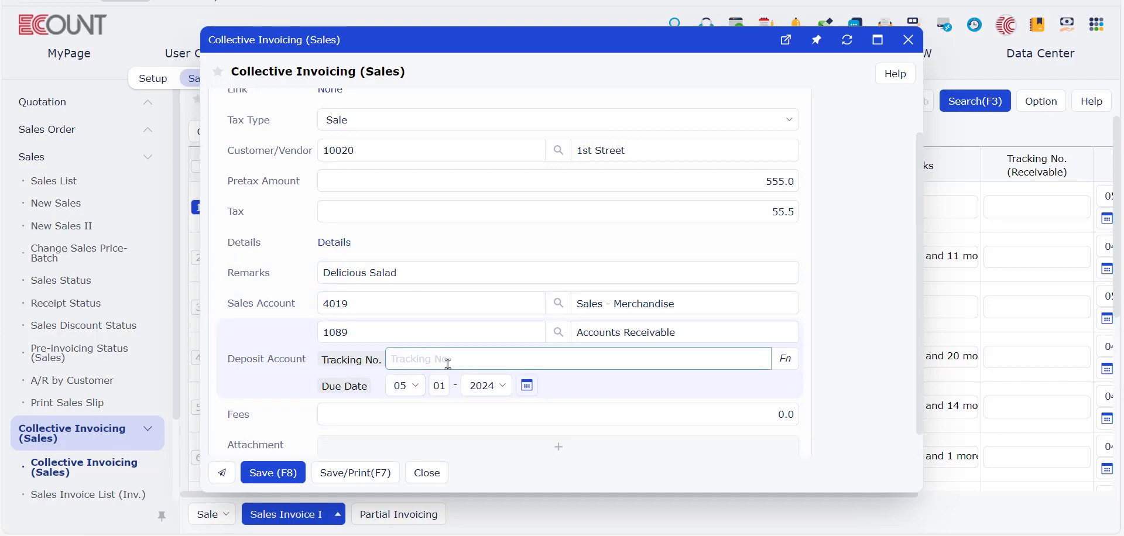
{"action": "type", "text": "333332123"}
{"action": "scroll", "coordinate": [494, 326], "scroll_direction": "up", "scroll_amount": 2}
{"action": "left_click", "coordinate": [294, 470]}
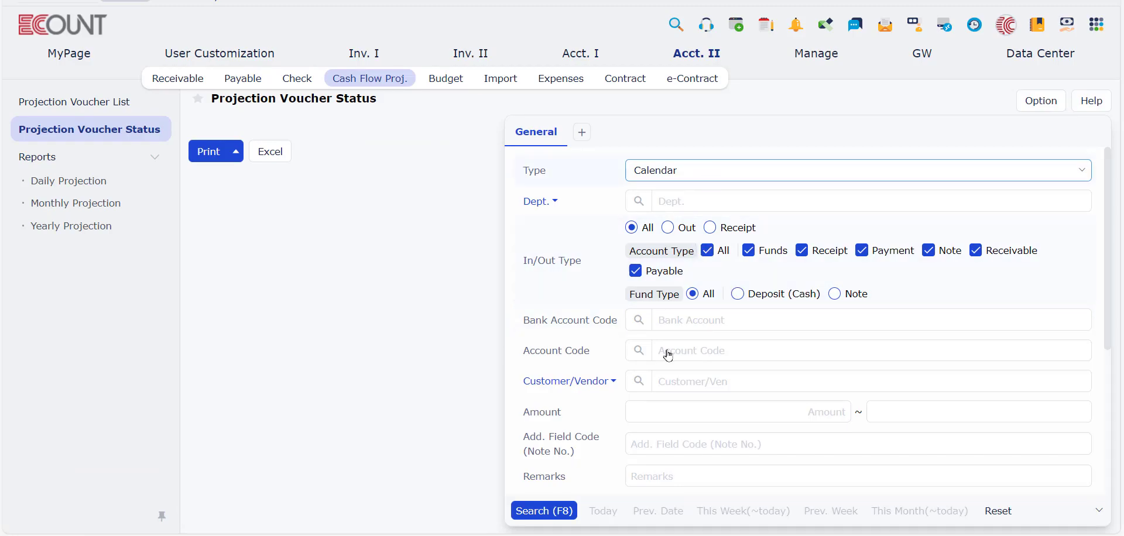
Step: Search the Projection Voucher Status with the Calendar type and open the deposit increase entry on May 1
{"action": "left_click", "coordinate": [540, 507]}
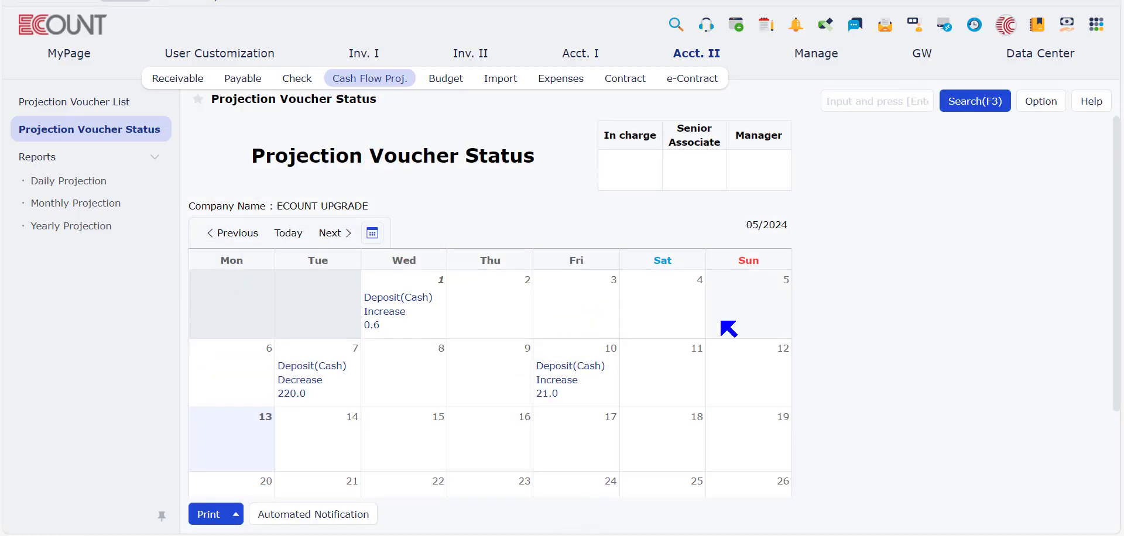
{"action": "scroll", "coordinate": [726, 328], "scroll_direction": "down", "scroll_amount": 1}
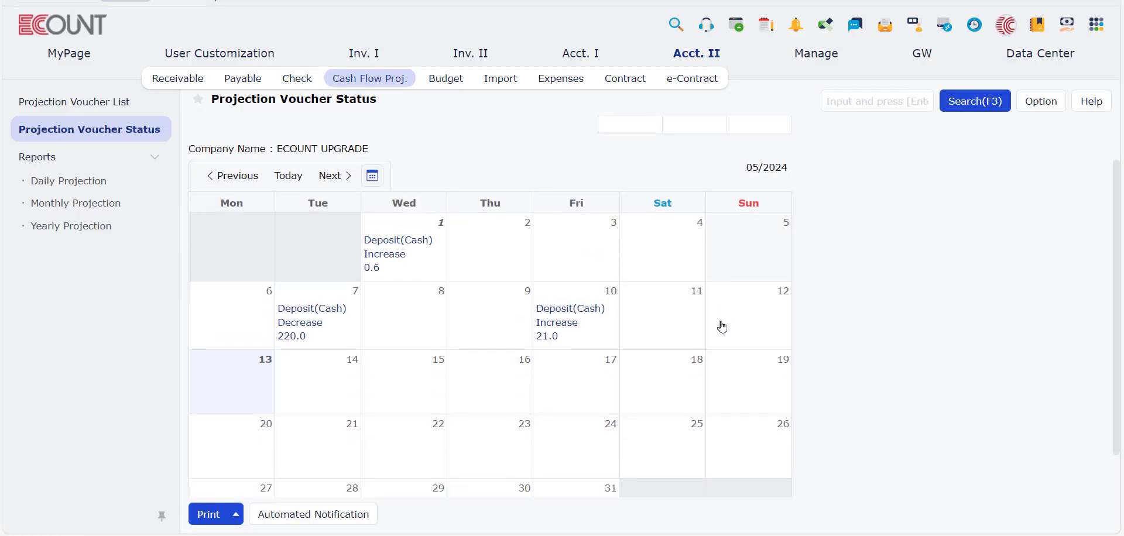
{"action": "left_click", "coordinate": [397, 262]}
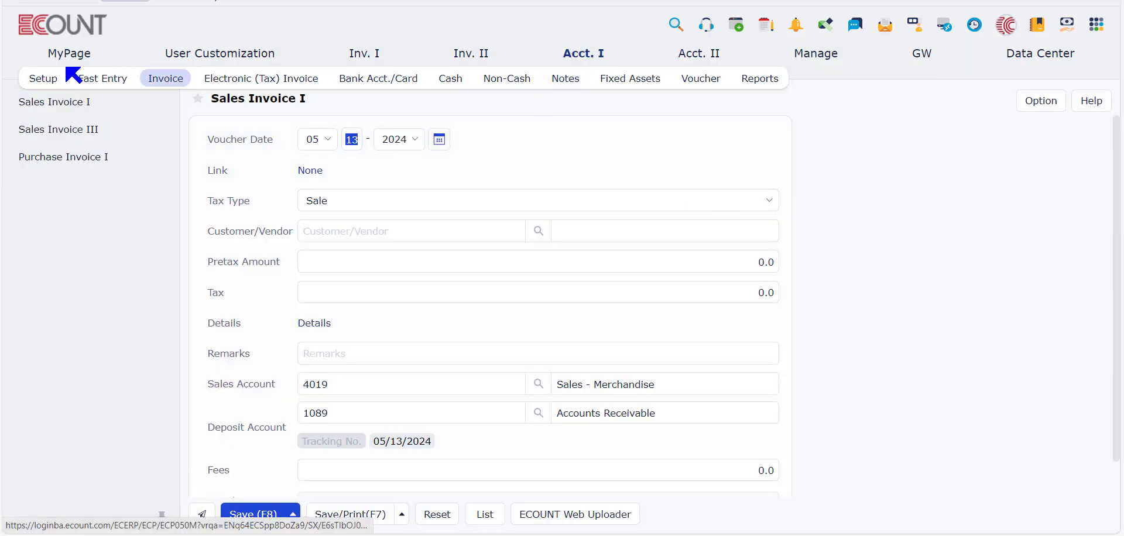
Step: Examine the Receipt/Payment Due setting in the credit limit and price information of the 1st Street customer record
{"action": "left_click", "coordinate": [36, 82]}
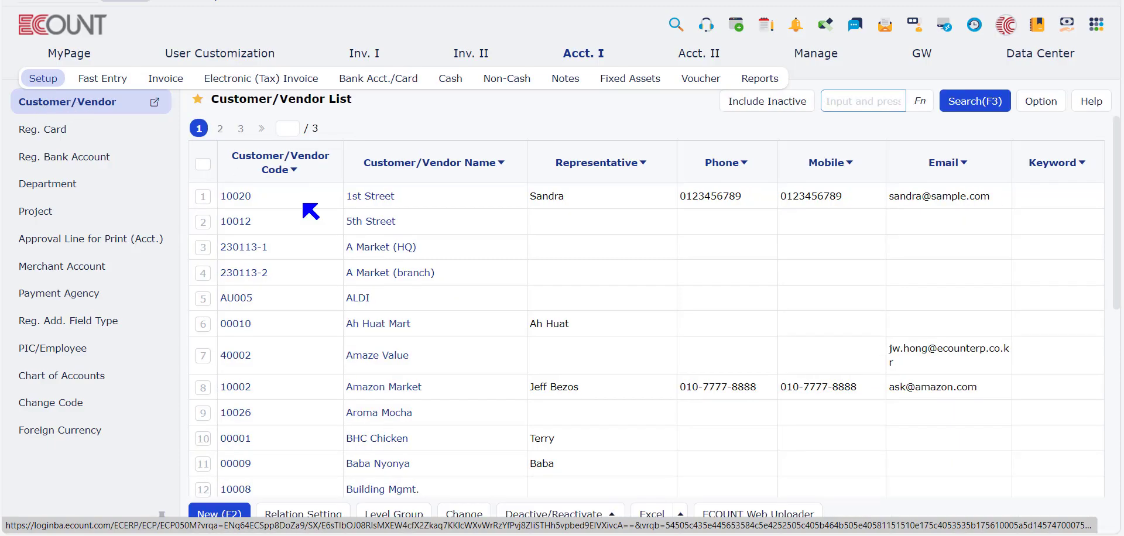
{"action": "left_click", "coordinate": [372, 199]}
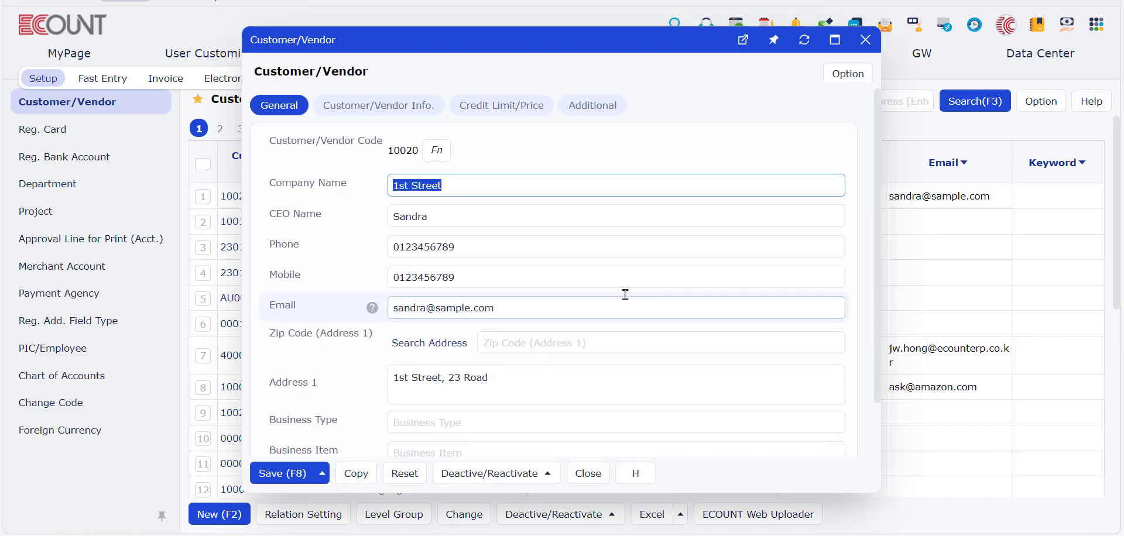
{"action": "left_click", "coordinate": [499, 106]}
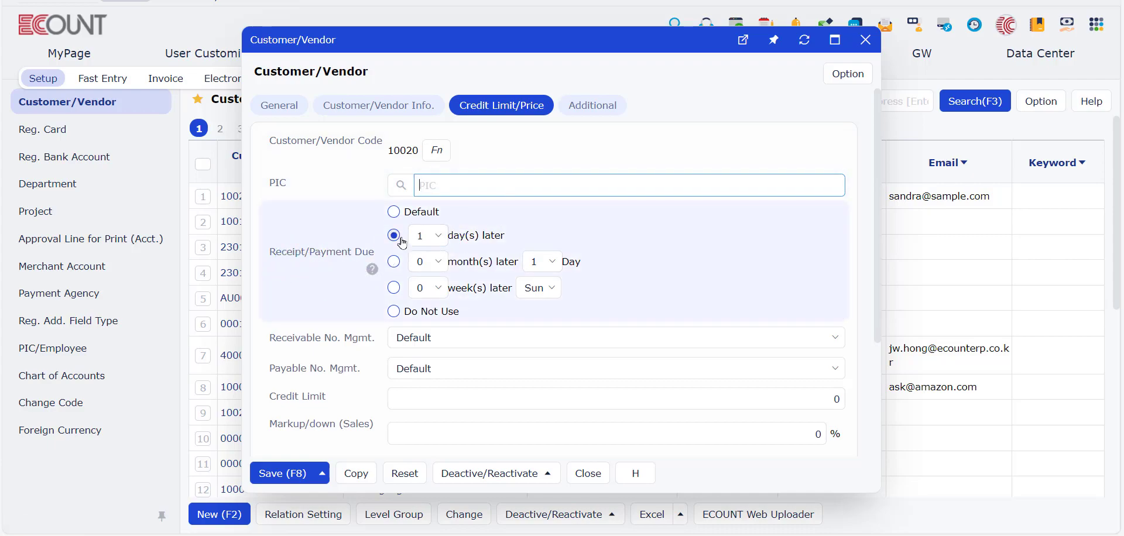
{"action": "left_click", "coordinate": [866, 40]}
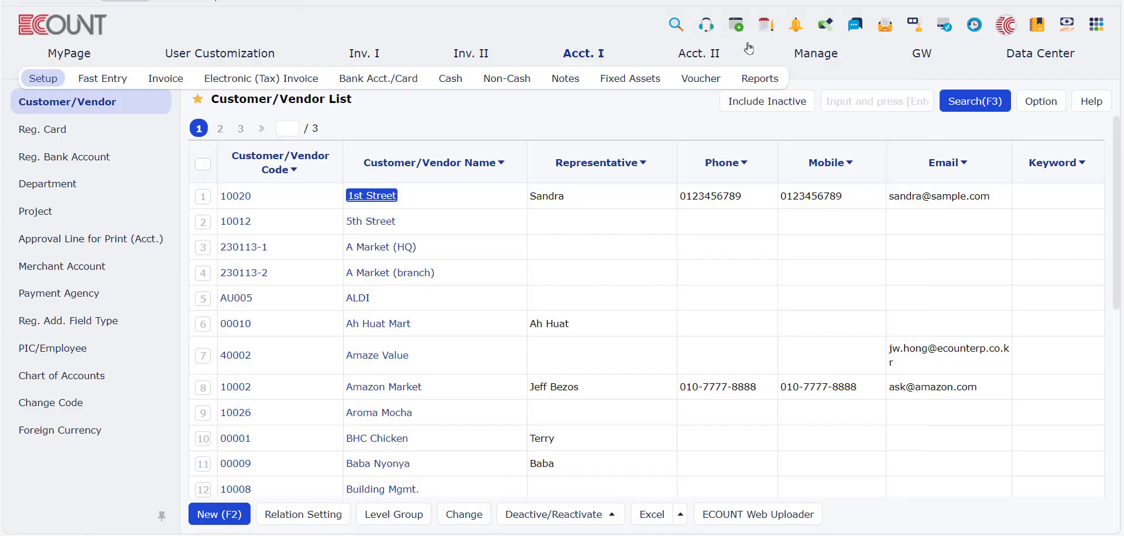
Step: Start a new Sales Invoice I and set its customer to 1st Street
{"action": "left_click", "coordinate": [453, 78]}
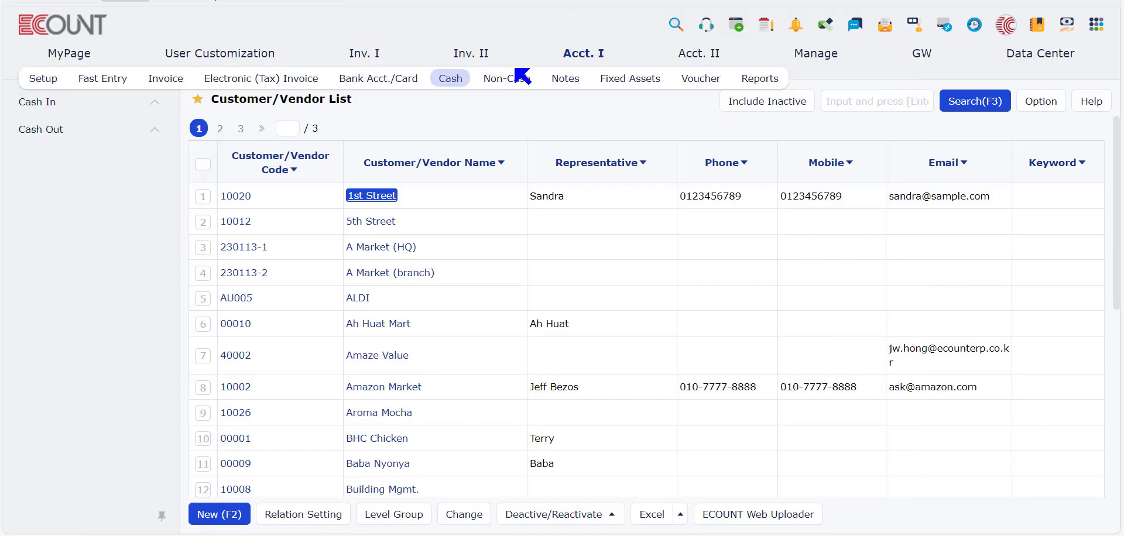
{"action": "left_click", "coordinate": [168, 80]}
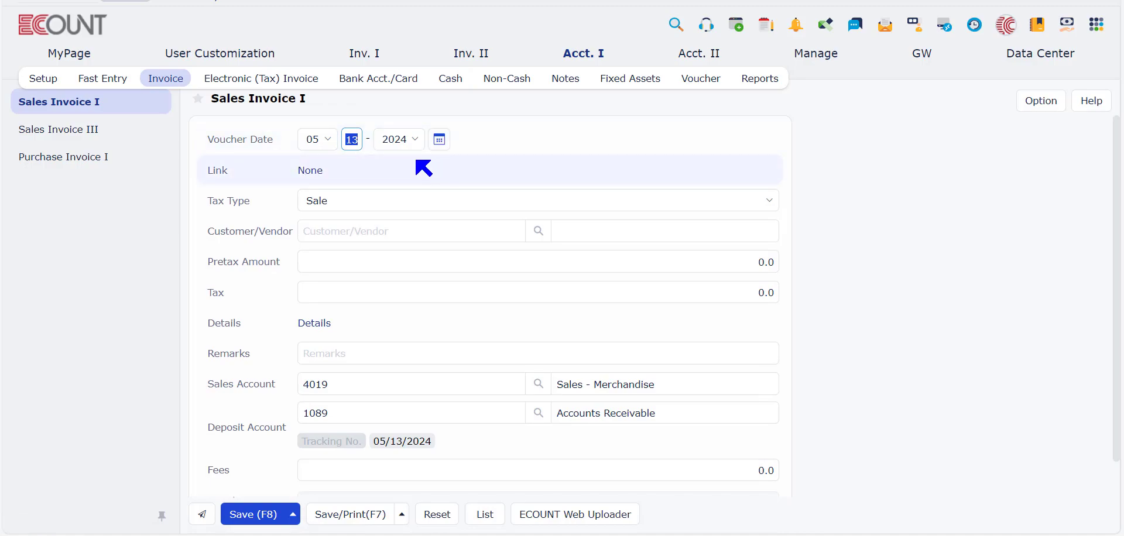
{"action": "left_click", "coordinate": [385, 229]}
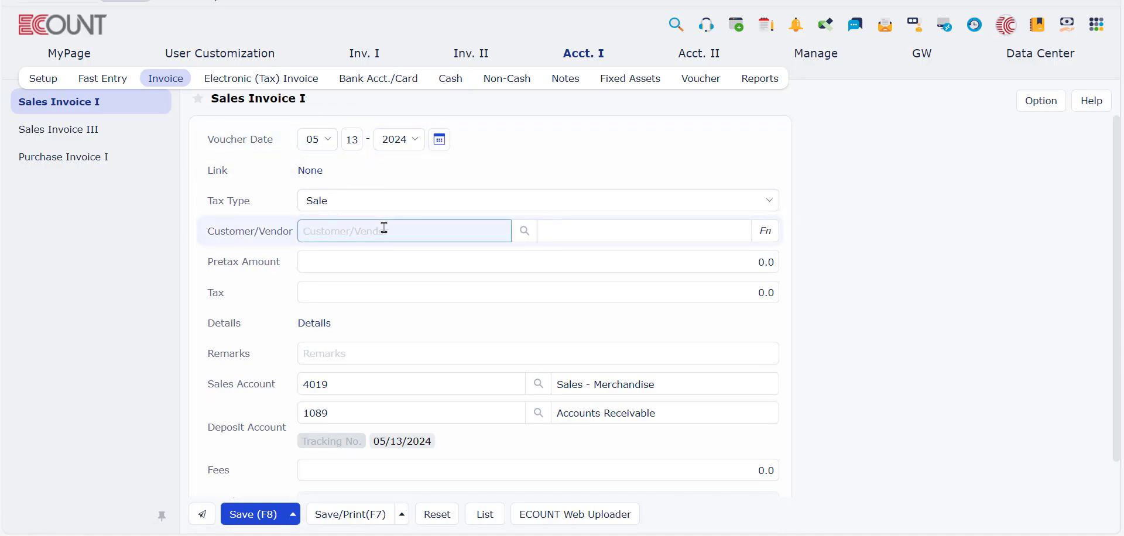
{"action": "type", "text": "1st"}
{"action": "key", "text": "Return"}
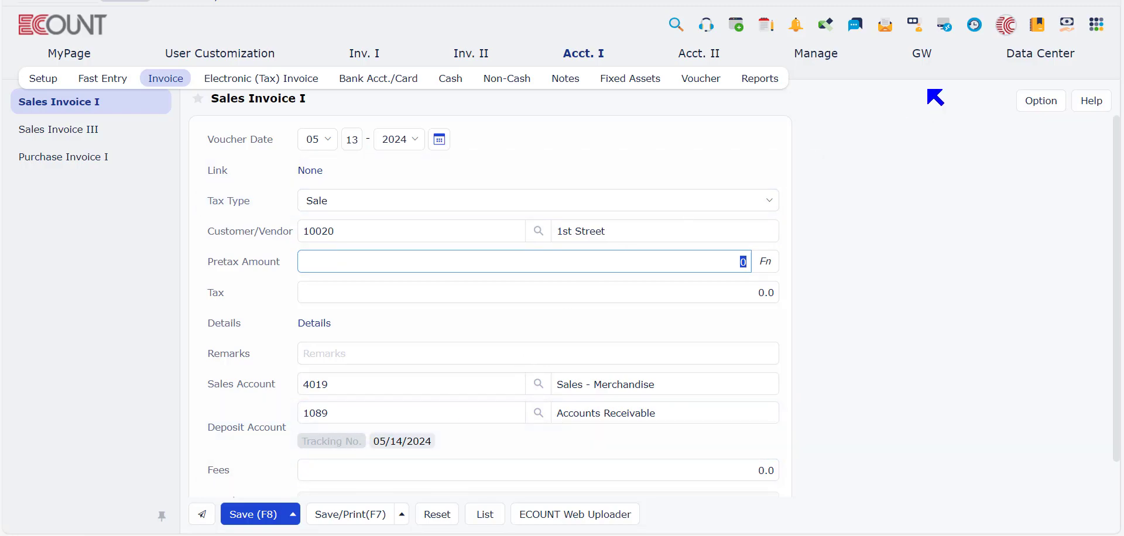
Step: Go to the receivables section of Acct. II and show the Receivable List
{"action": "left_click", "coordinate": [707, 31]}
{"action": "left_click", "coordinate": [862, 147]}
{"action": "left_click", "coordinate": [687, 56]}
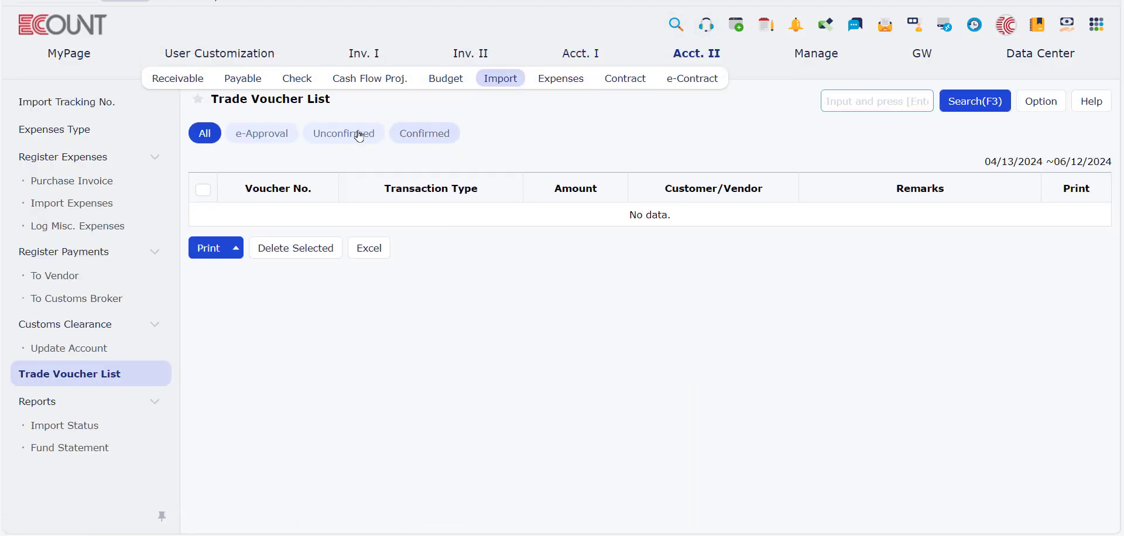
{"action": "left_click", "coordinate": [178, 79]}
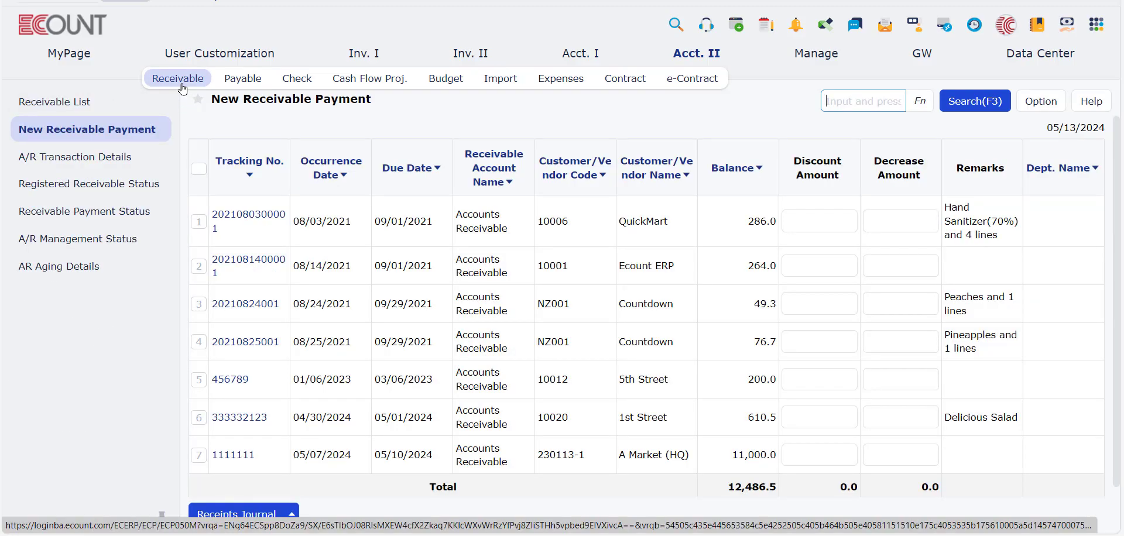
{"action": "left_click", "coordinate": [130, 109]}
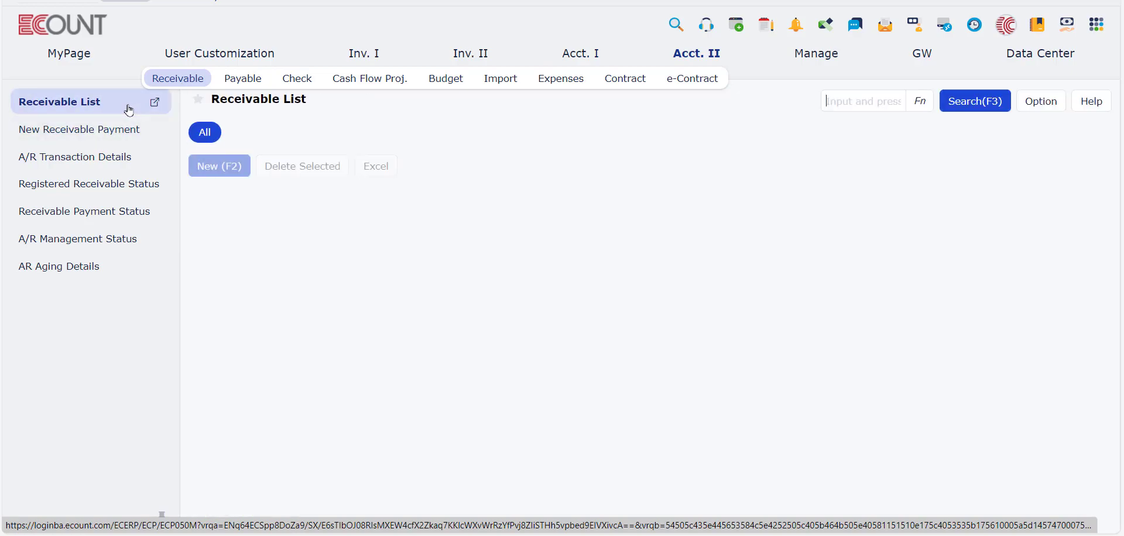
Step: Create and save a receivable increase for 1st Street with tracking number 777777, amount 12,345 and due date 05/15/2024
{"action": "left_click", "coordinate": [221, 294]}
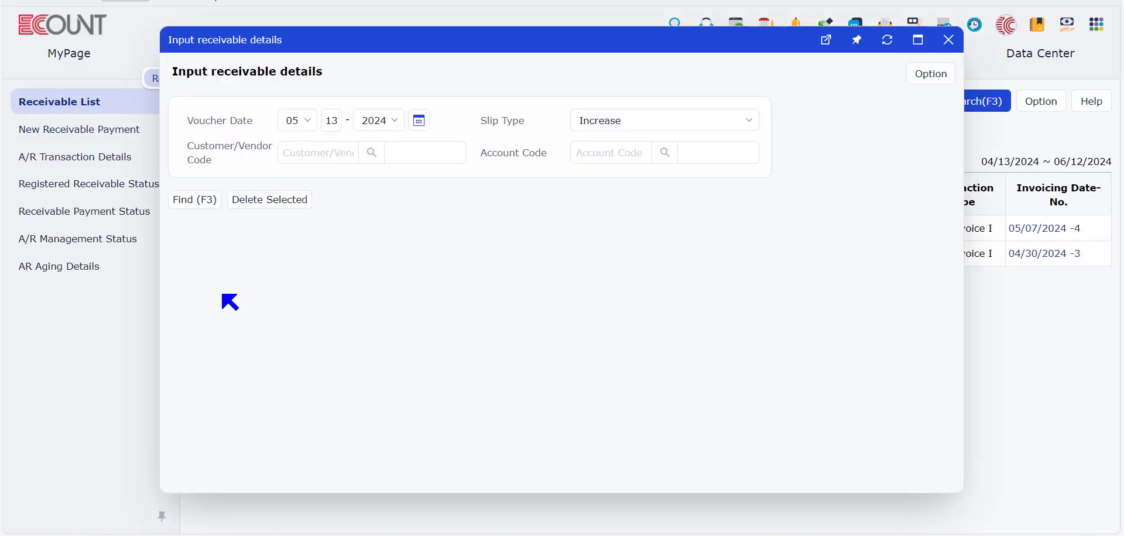
{"action": "left_click", "coordinate": [310, 147]}
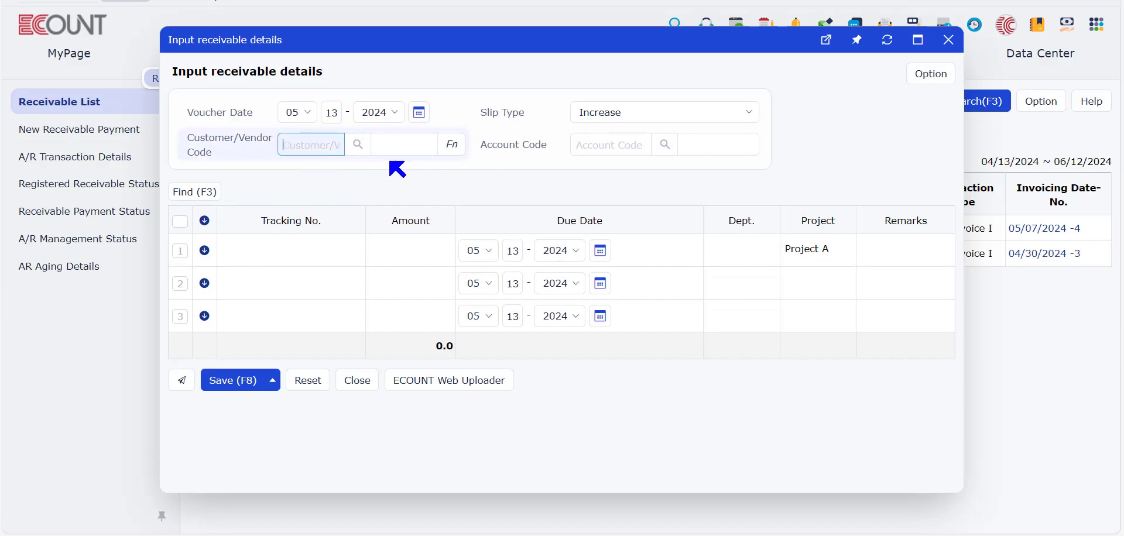
{"action": "type", "text": "10020"}
{"action": "key", "text": "Return"}
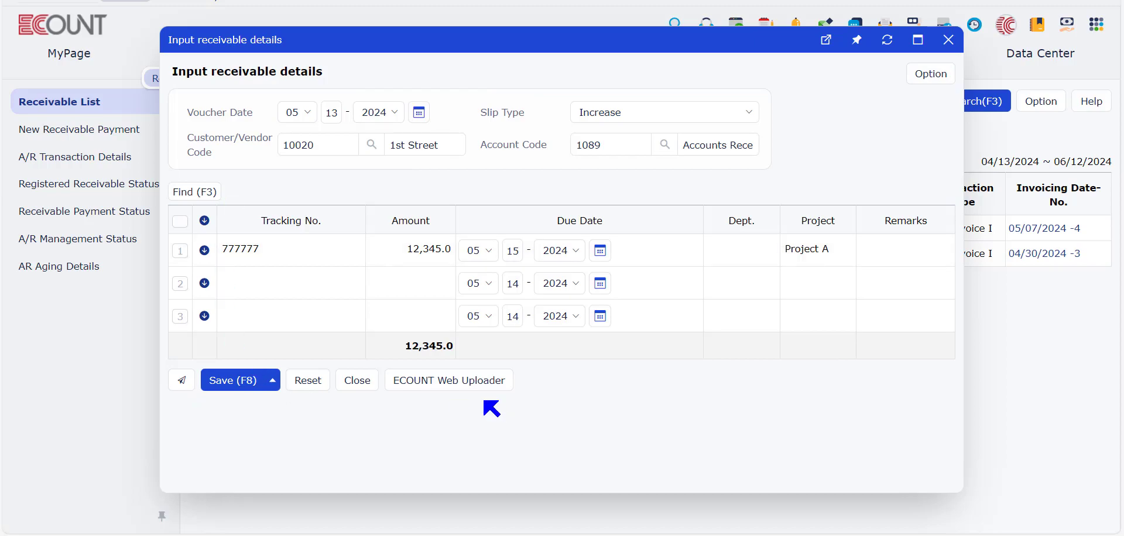
{"action": "left_click", "coordinate": [240, 381]}
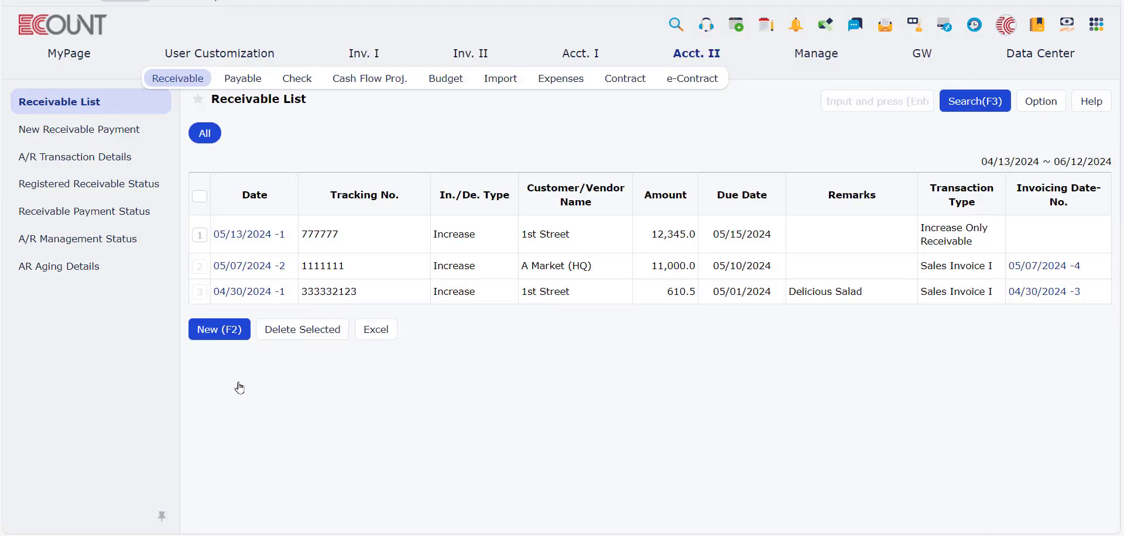
Step: Record a Decrease Only Receivable payment of 12,345 for tracking number 777777, keeping remarks as Same as remarks, and save it
{"action": "left_click", "coordinate": [99, 138]}
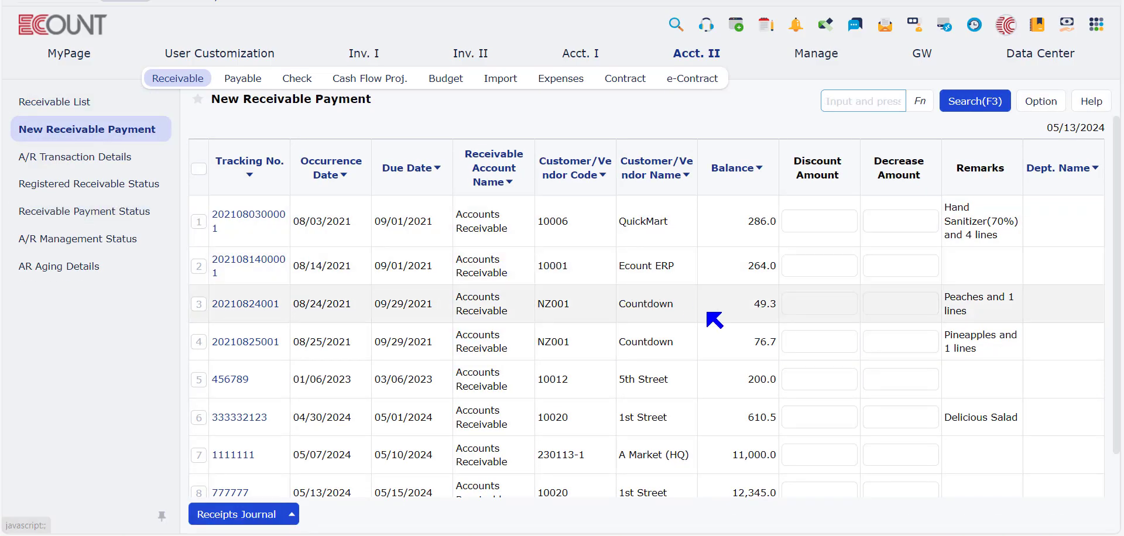
{"action": "scroll", "coordinate": [514, 328], "scroll_direction": "down", "scroll_amount": 2}
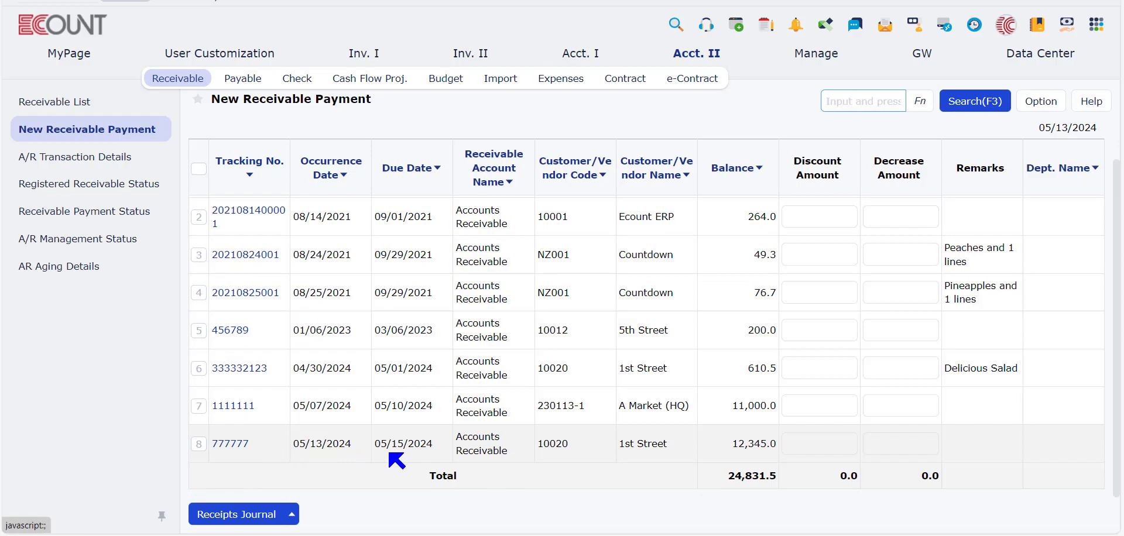
{"action": "left_click", "coordinate": [199, 445]}
{"action": "mouse_move", "coordinate": [296, 518]}
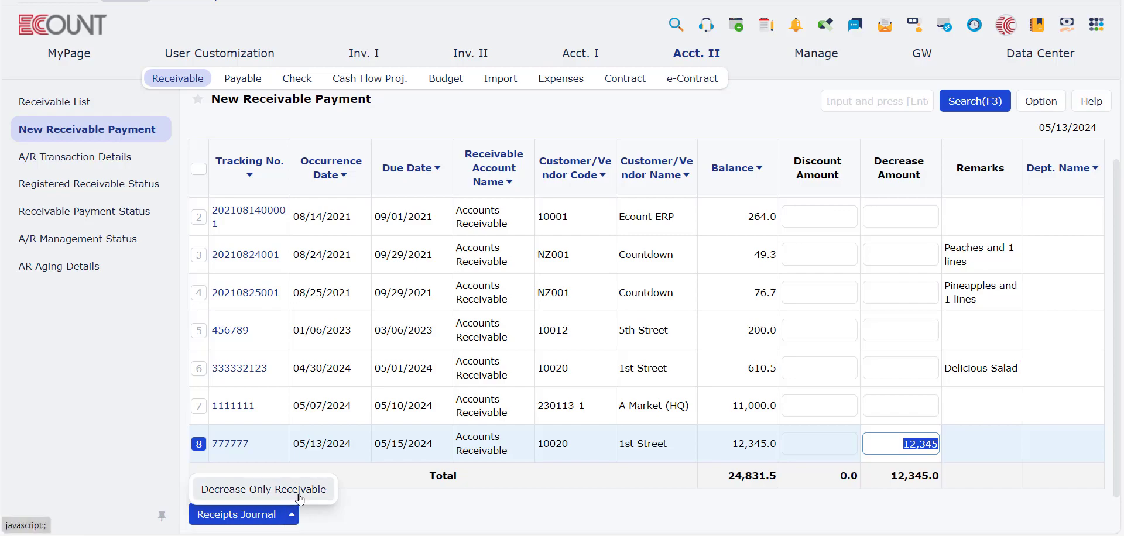
{"action": "left_click", "coordinate": [299, 491]}
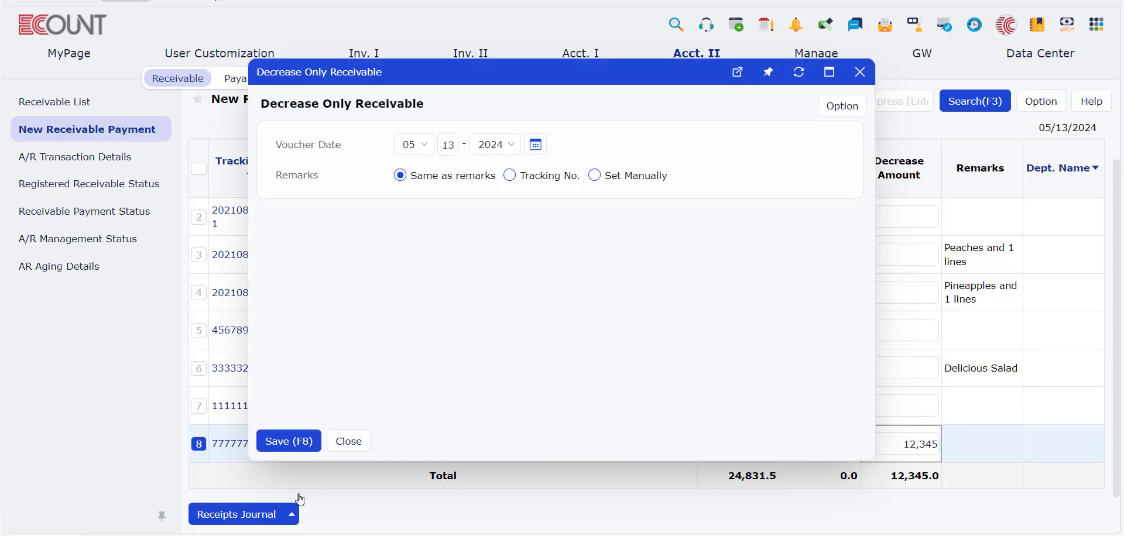
{"action": "left_click", "coordinate": [290, 448]}
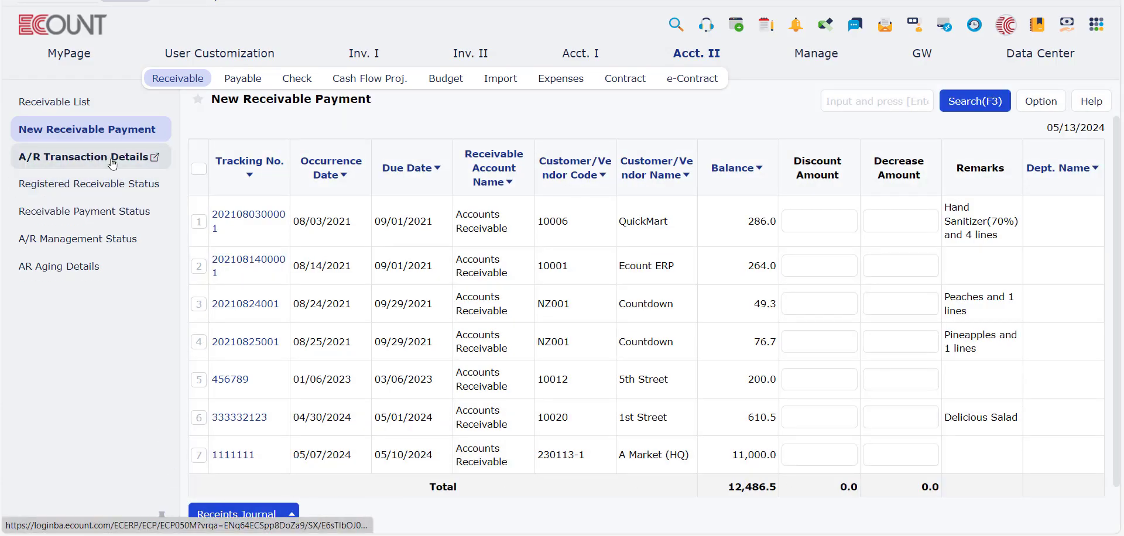
Step: Run the Receivable Payment Status report for the recent 30 days, 04/13/2024 to 05/13/2024
{"action": "left_click", "coordinate": [115, 221]}
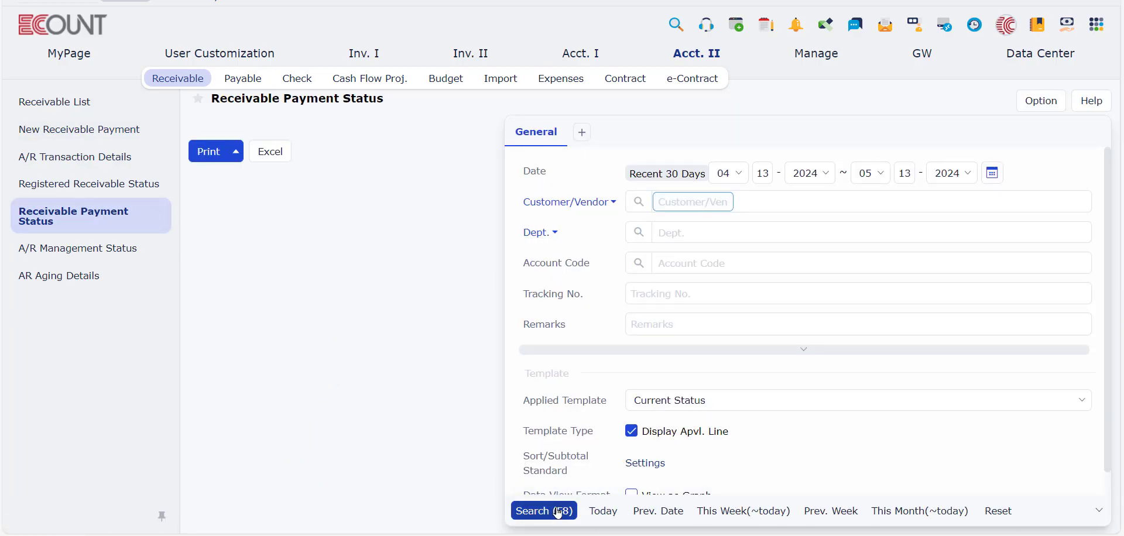
{"action": "left_click", "coordinate": [558, 513]}
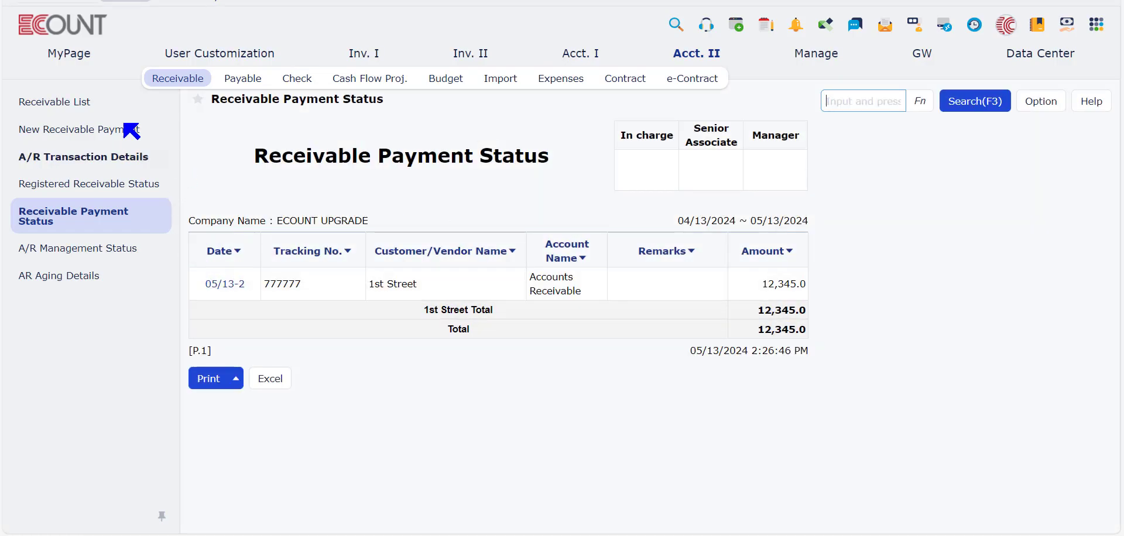
Step: Start a receipt journal from New Receivable Payment for 1st Street's tracking number 333332123, decreasing 610.5 with the General Savings deposit account
{"action": "left_click", "coordinate": [107, 114]}
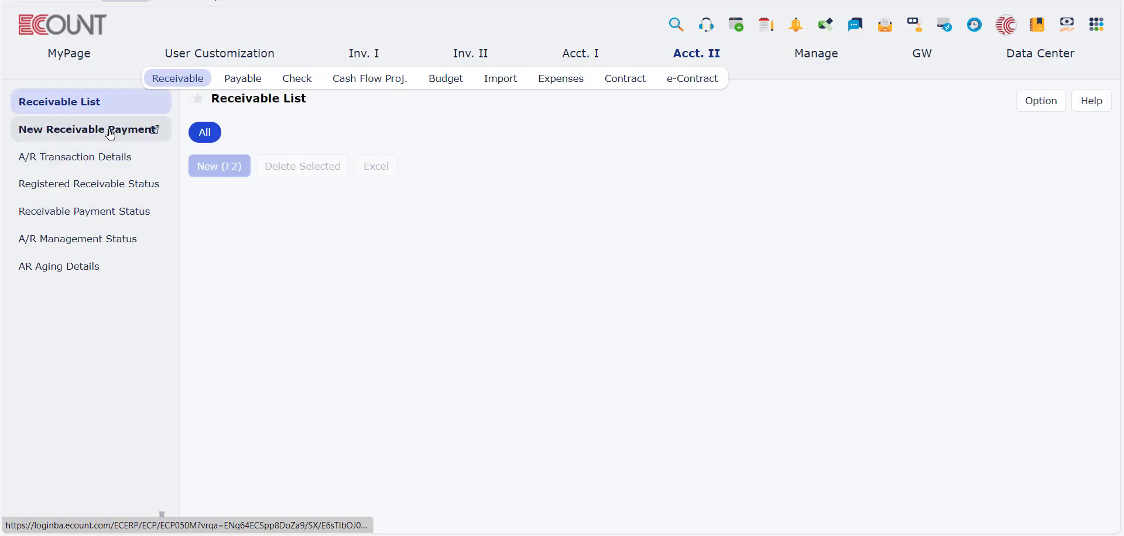
{"action": "left_click", "coordinate": [110, 134]}
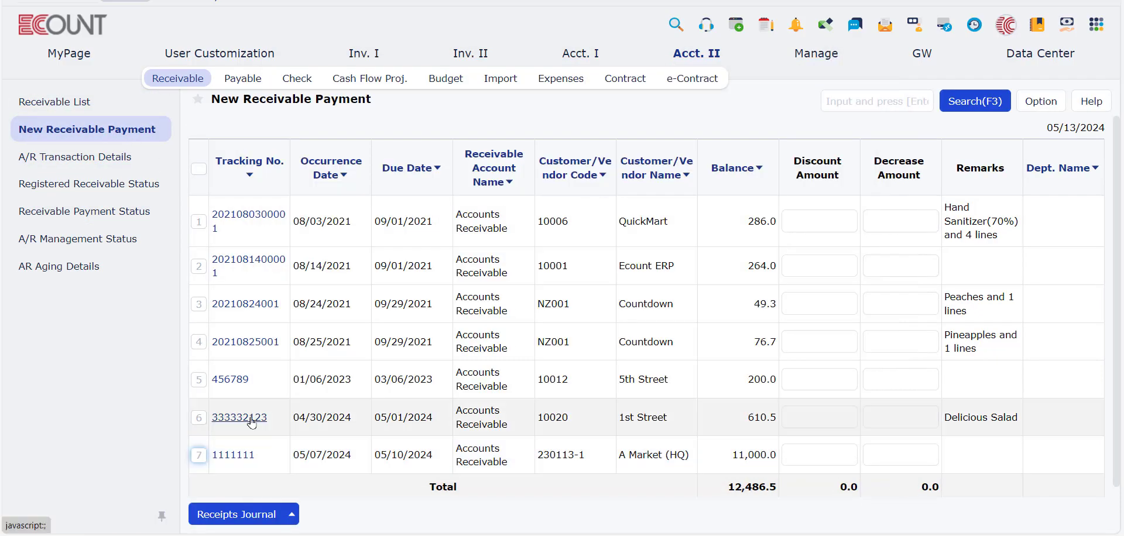
{"action": "left_click", "coordinate": [198, 419]}
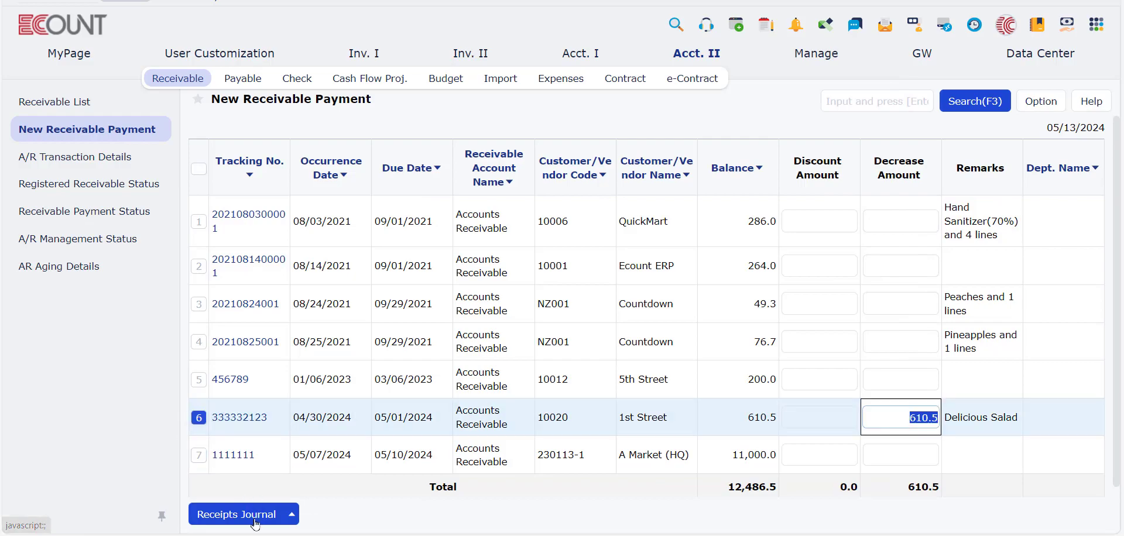
{"action": "left_click", "coordinate": [246, 515]}
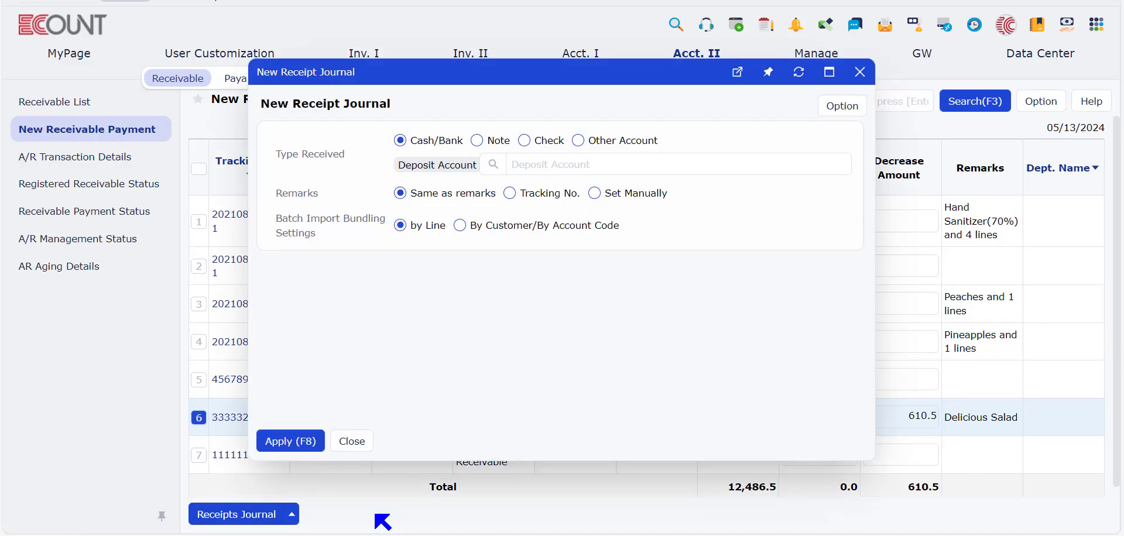
{"action": "left_click", "coordinate": [494, 164]}
{"action": "left_click", "coordinate": [521, 294]}
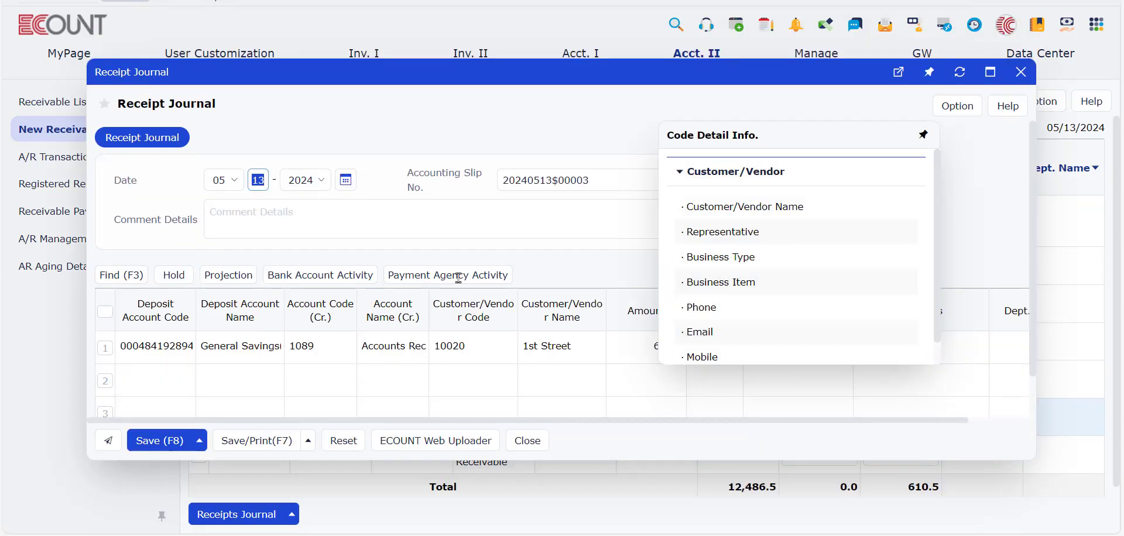
Step: Review the receivable payment in the 1st Street line's additional info and save the receipt journal
{"action": "left_click_drag", "start_coordinate": [740, 421], "coordinate": [801, 421]}
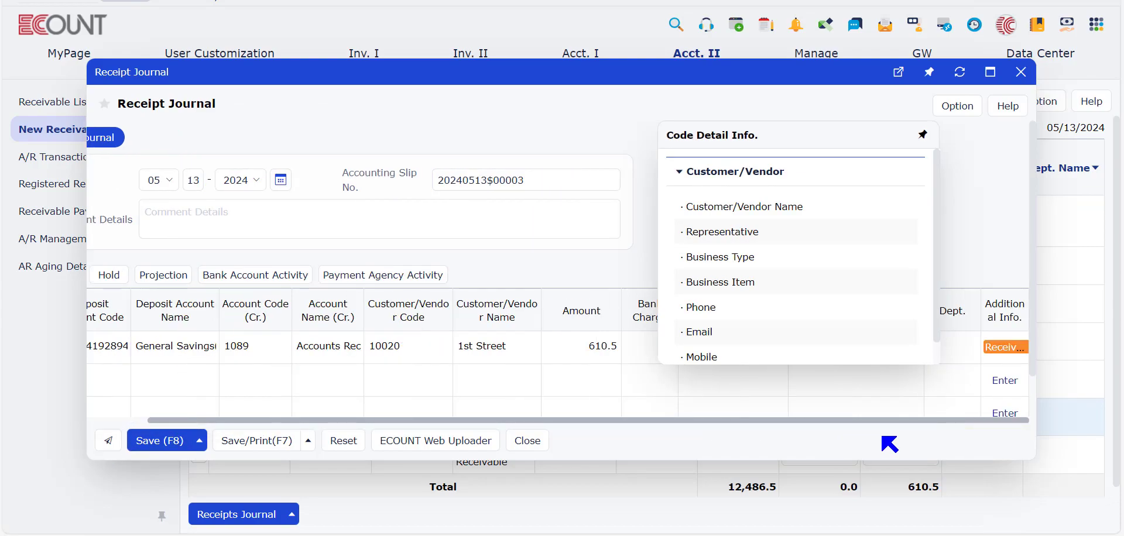
{"action": "left_click", "coordinate": [996, 346]}
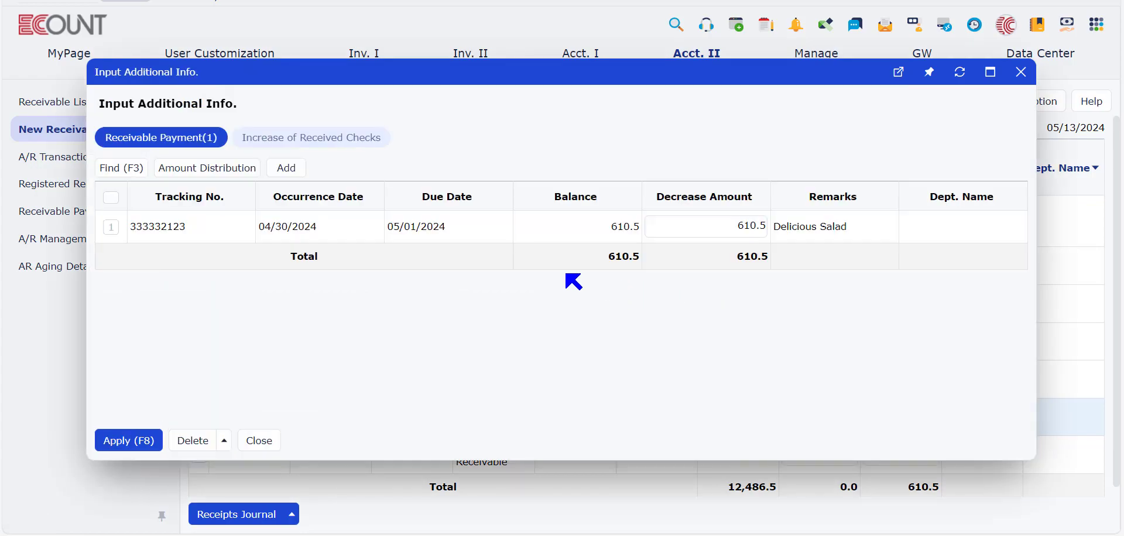
{"action": "left_click", "coordinate": [258, 442]}
{"action": "left_click", "coordinate": [169, 452]}
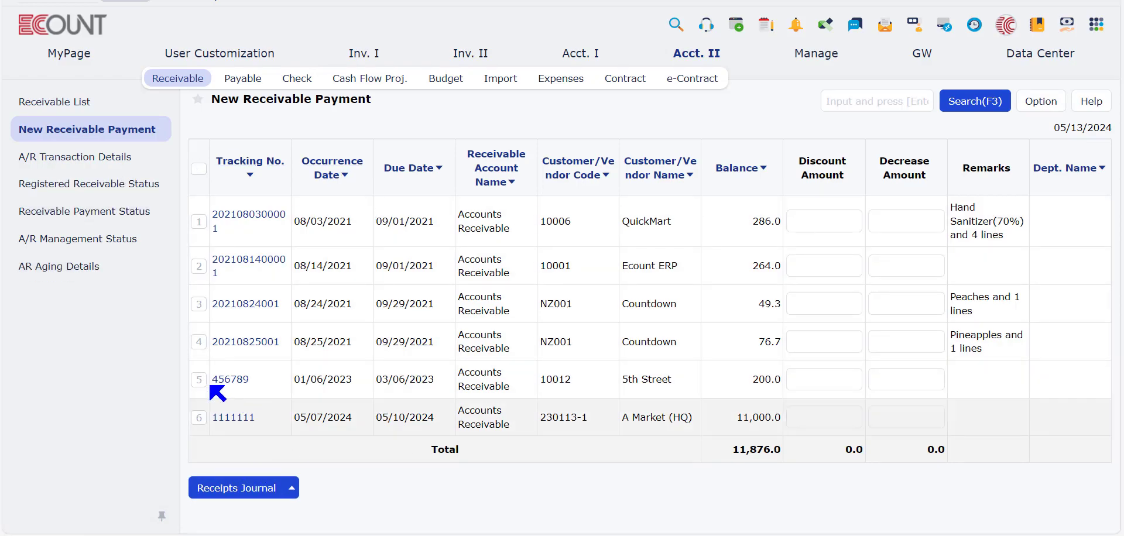
Step: Rerun the Receivable Payment Status report for 04/13/2024 to 05/13/2024 to check the payment for tracking number 333332123
{"action": "left_click", "coordinate": [113, 224]}
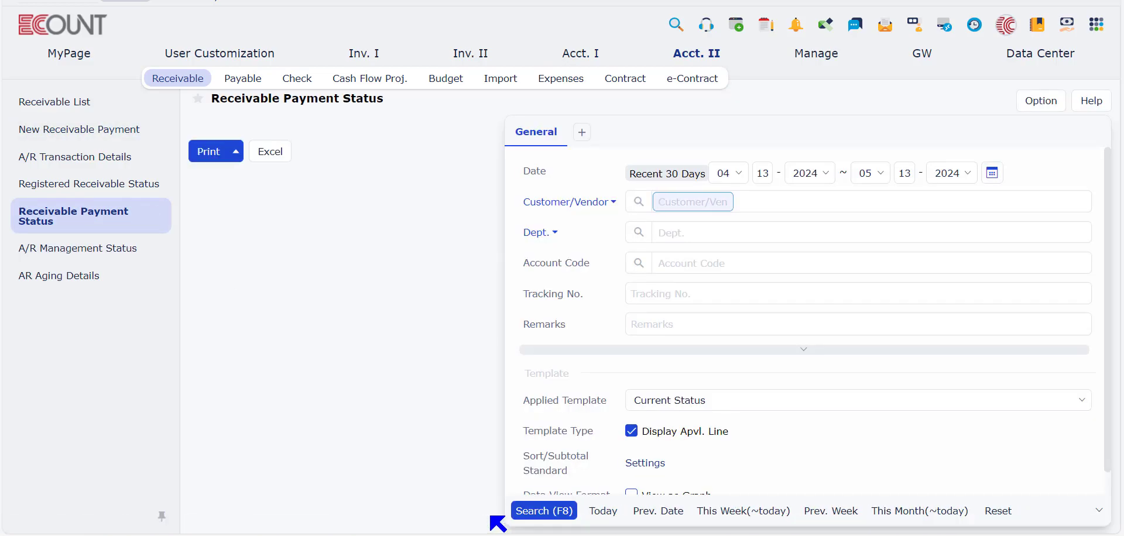
{"action": "left_click", "coordinate": [533, 511]}
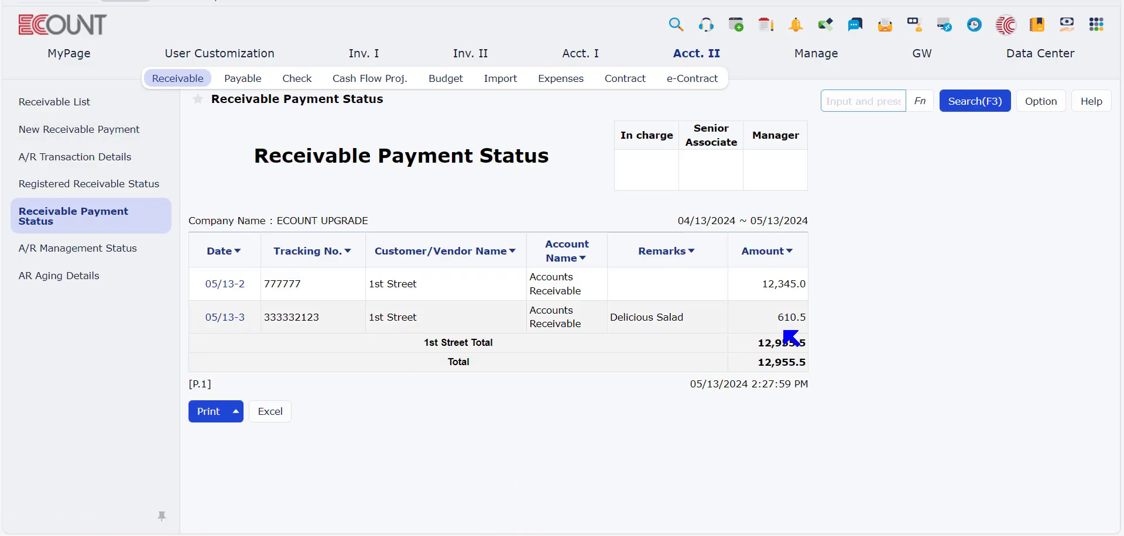